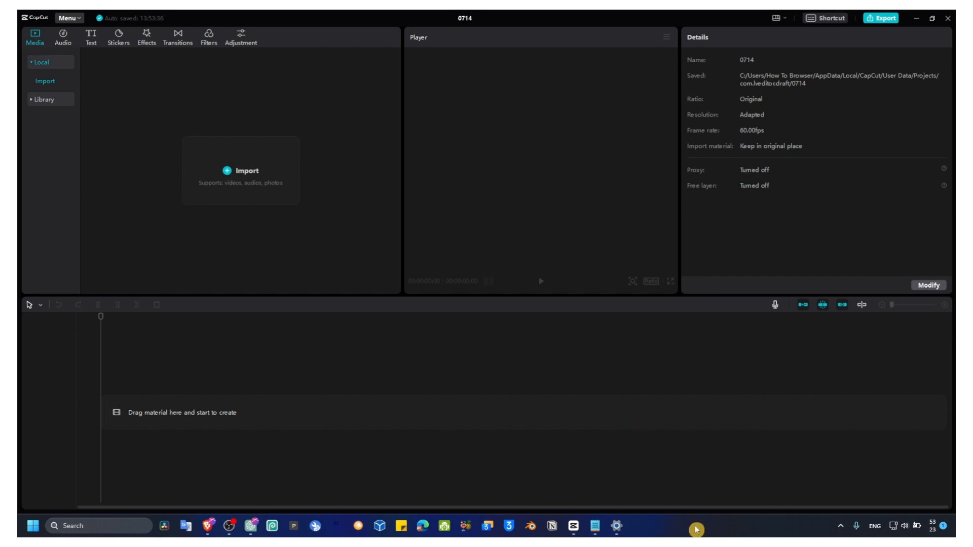
- Place the stunt video from the imported media on the main timeline track
mouse_move(122, 107)
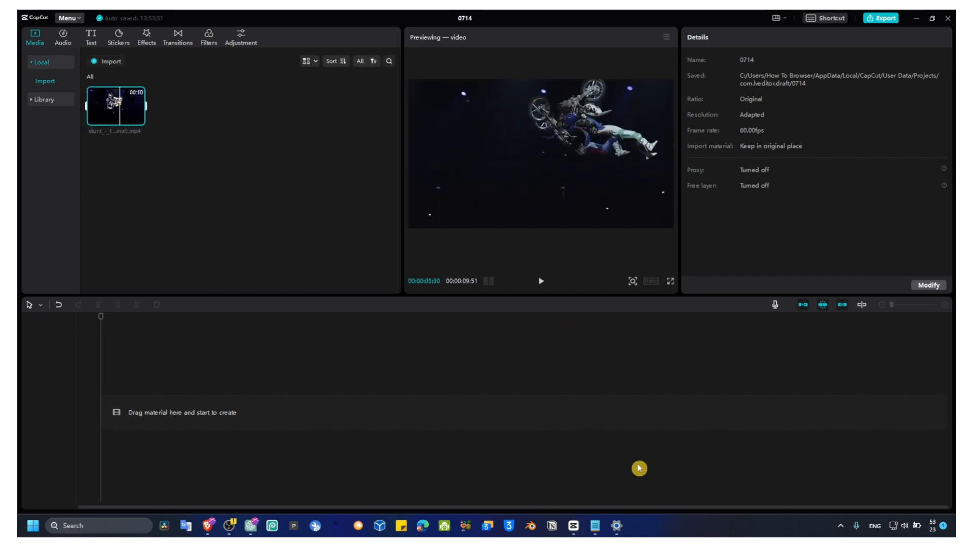
mouse_move(121, 116)
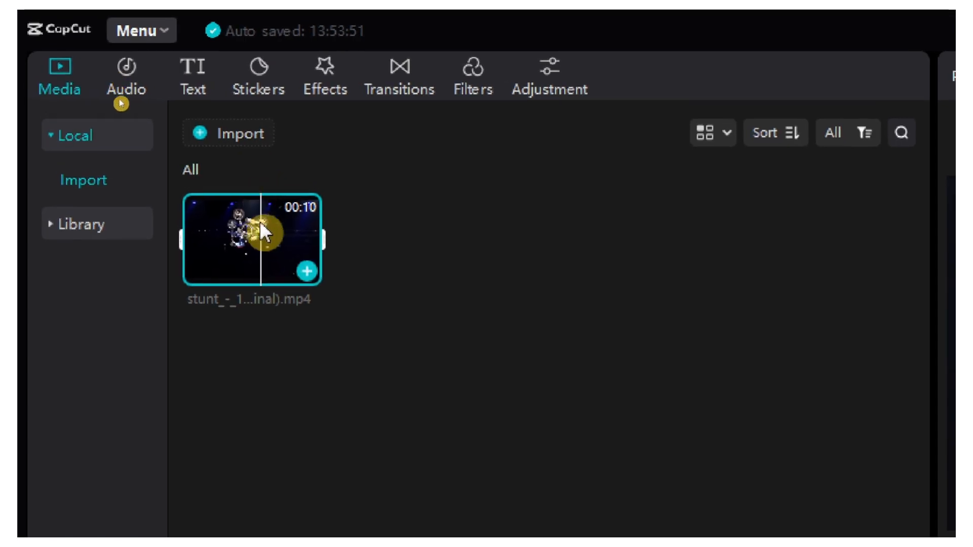
drag(261, 226, 228, 385)
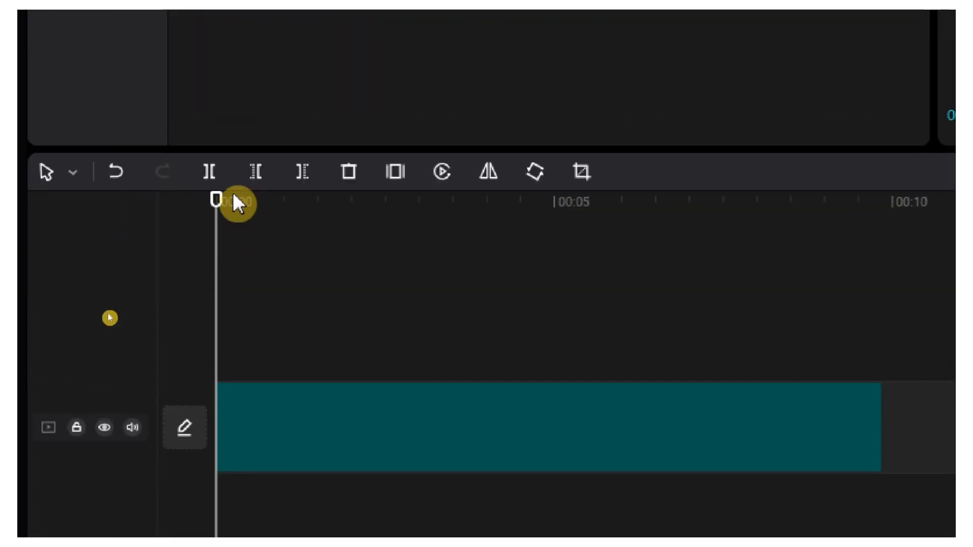
- Split the stunt clip at about 1 second and about 2.9 seconds to isolate the mid-air section
drag(218, 200, 309, 256)
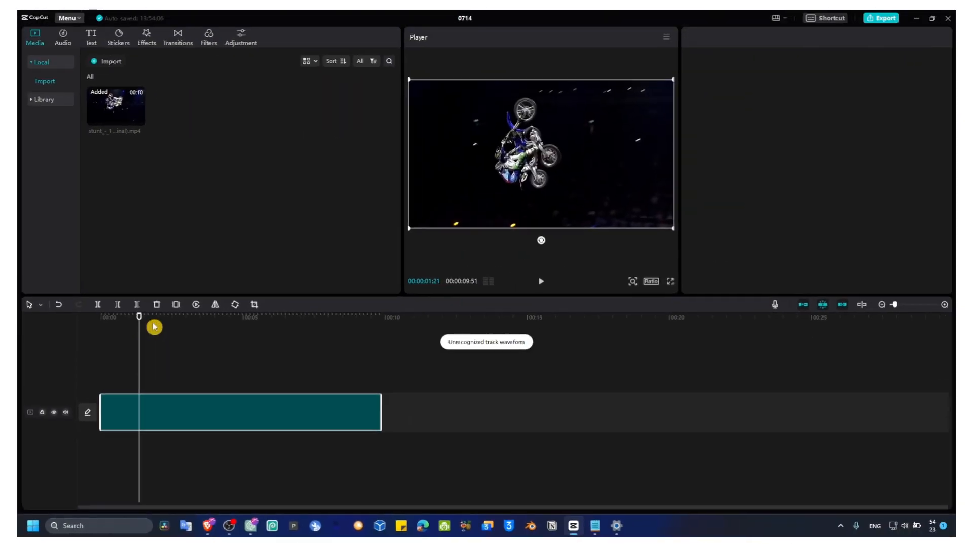
drag(138, 322, 159, 363)
key(ctrl+b)
key(ctrl+b)
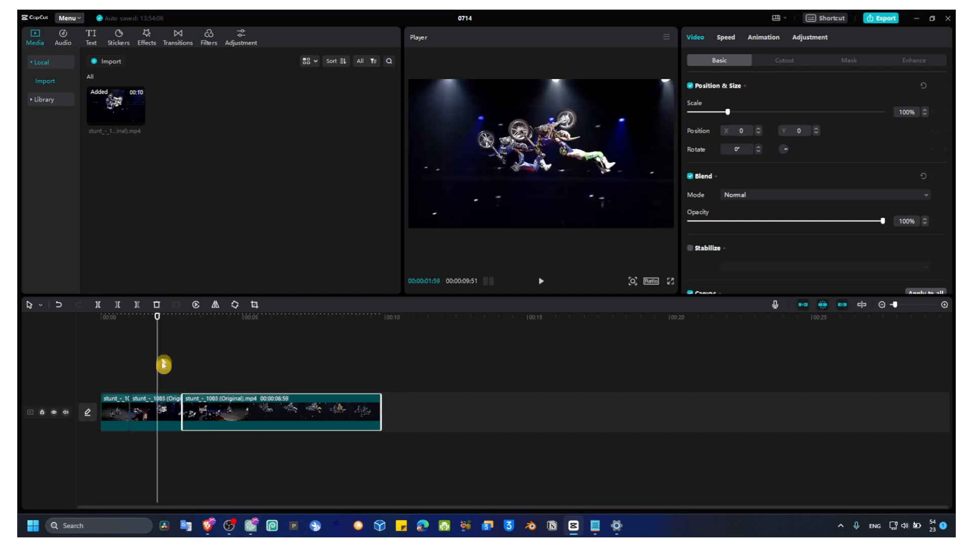
- Slow the middle clip to 0.7x speed and enable Smooth slow-mo with the Optical flow method
click(162, 401)
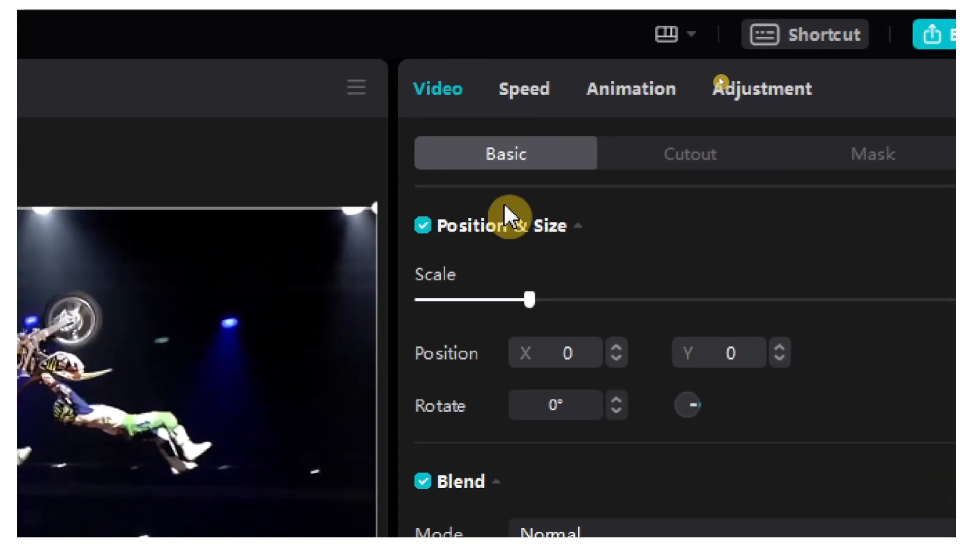
click(726, 37)
drag(460, 263, 420, 264)
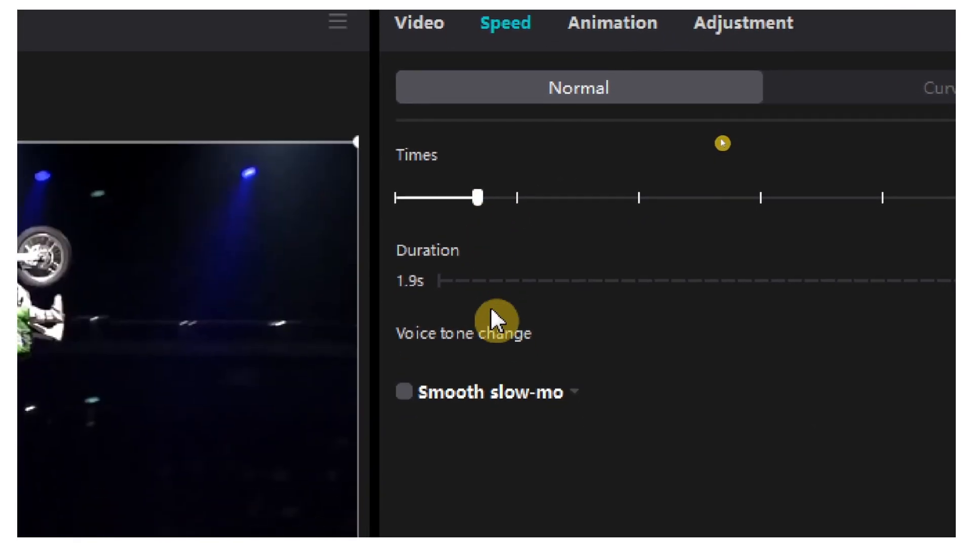
click(411, 391)
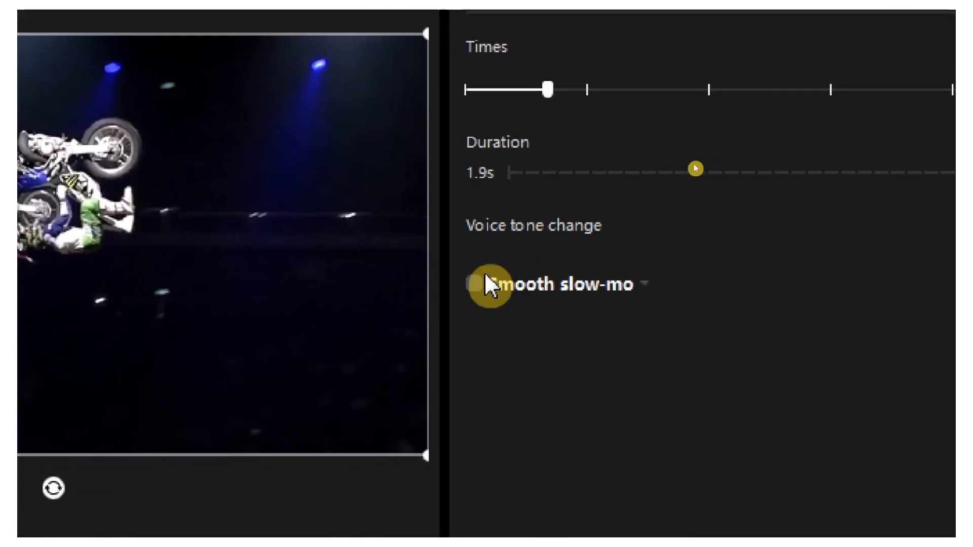
click(501, 278)
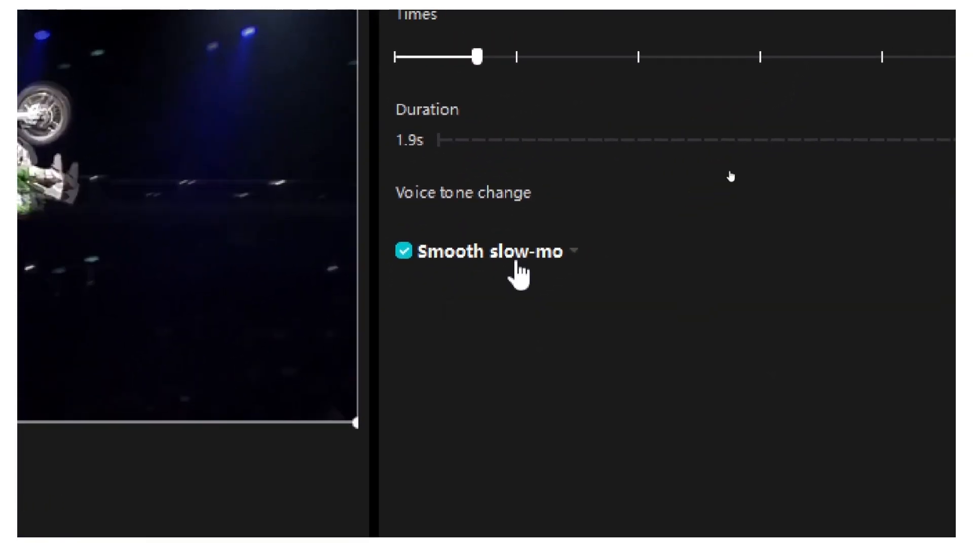
click(512, 284)
click(462, 330)
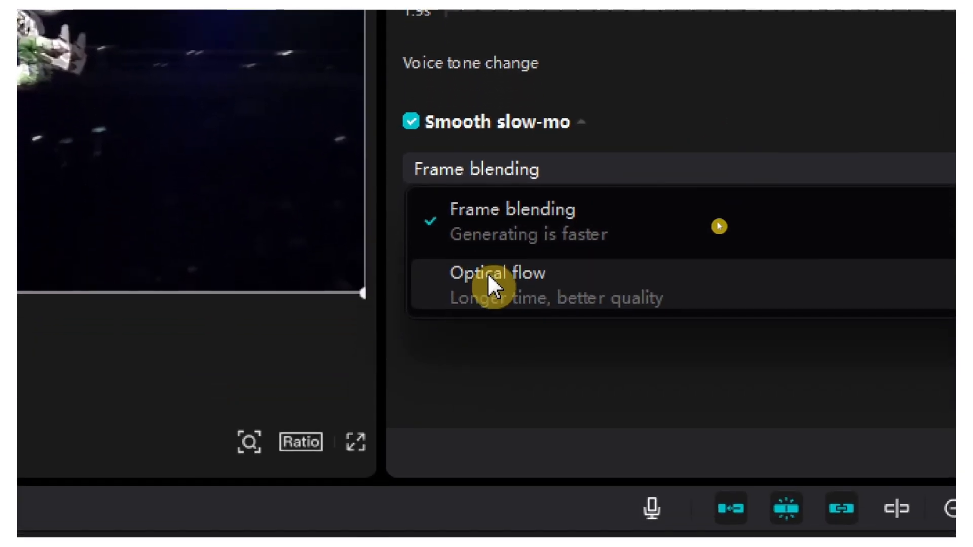
click(494, 278)
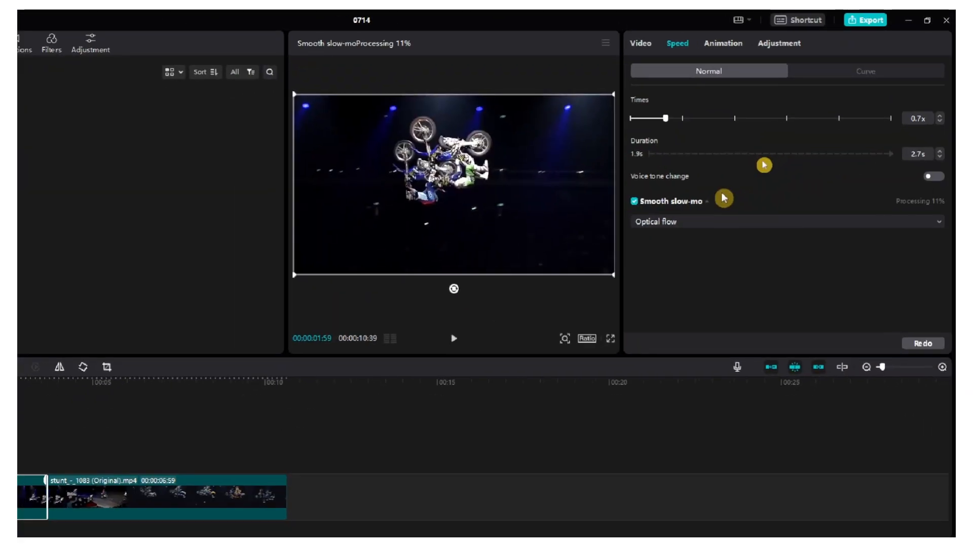
- Set the middle clip's speed to 0.6x and play back the slowed section
drag(668, 122, 665, 121)
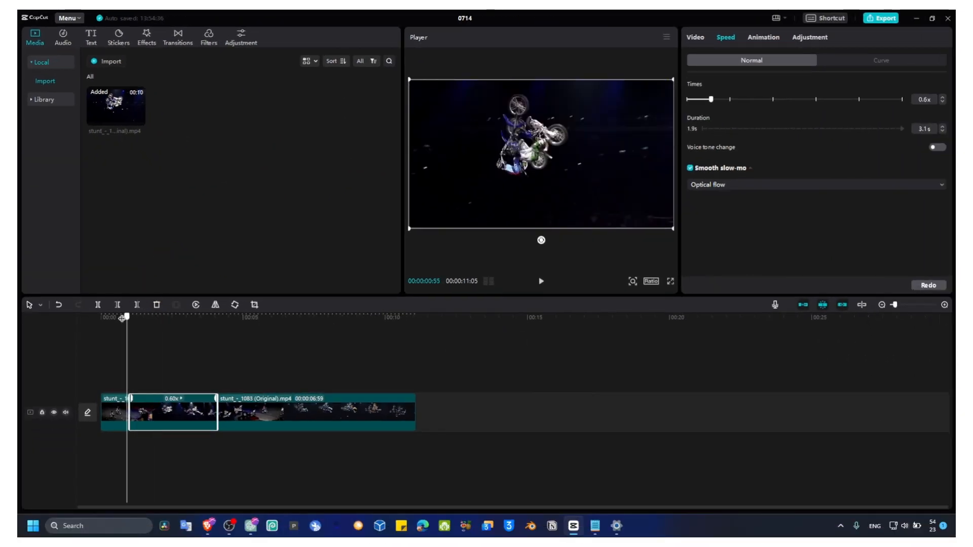
drag(122, 319, 119, 318)
key(space)
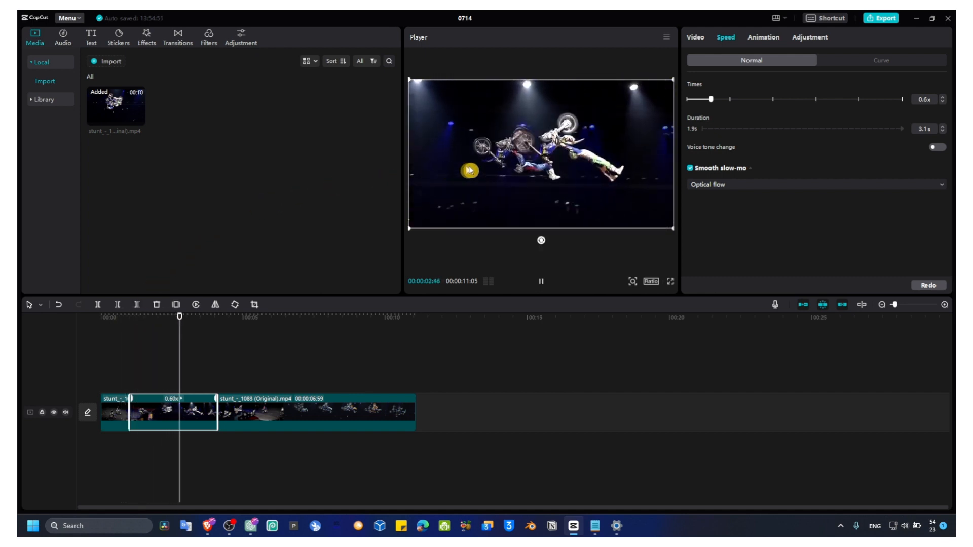
key(space)
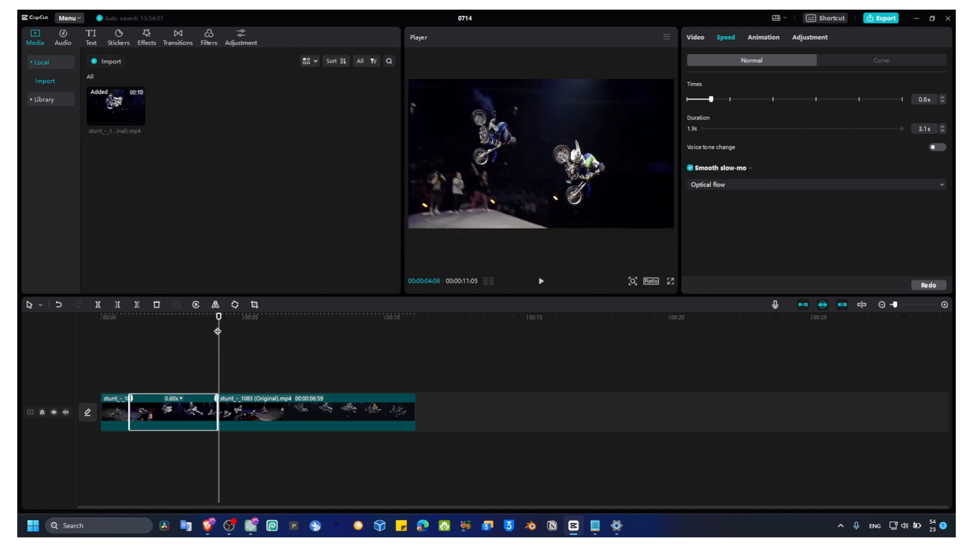
- Set the middle clip's speed to 0.4x and start playback to check the motion
click(171, 372)
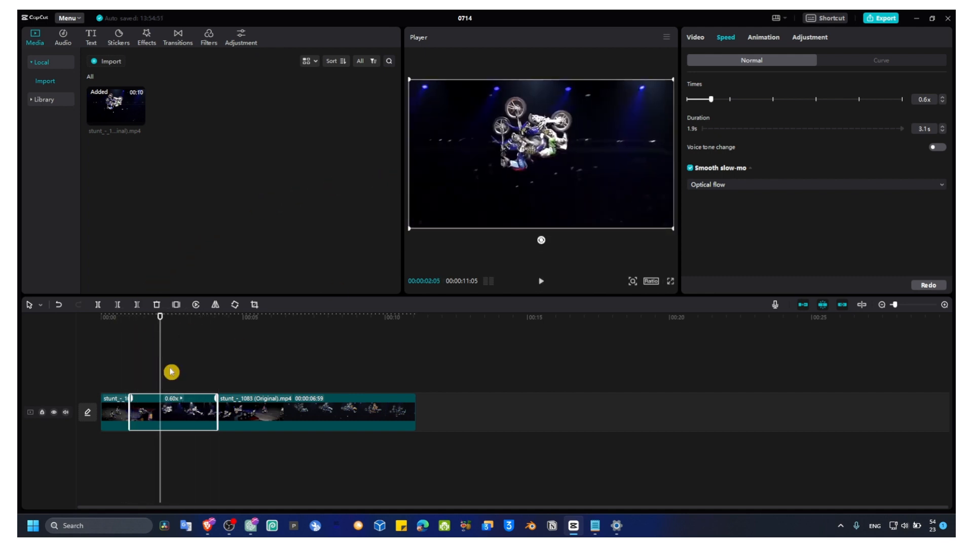
click(706, 106)
click(157, 338)
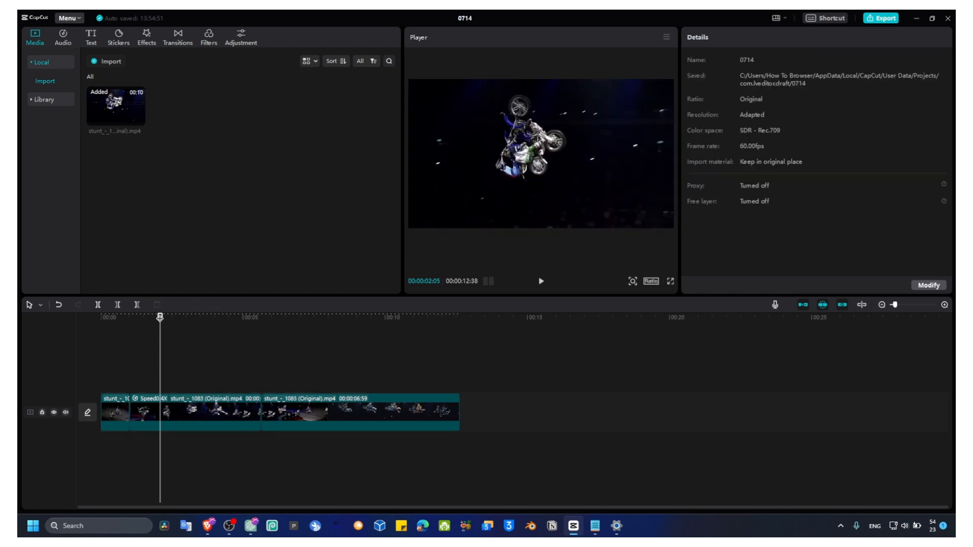
key(space)
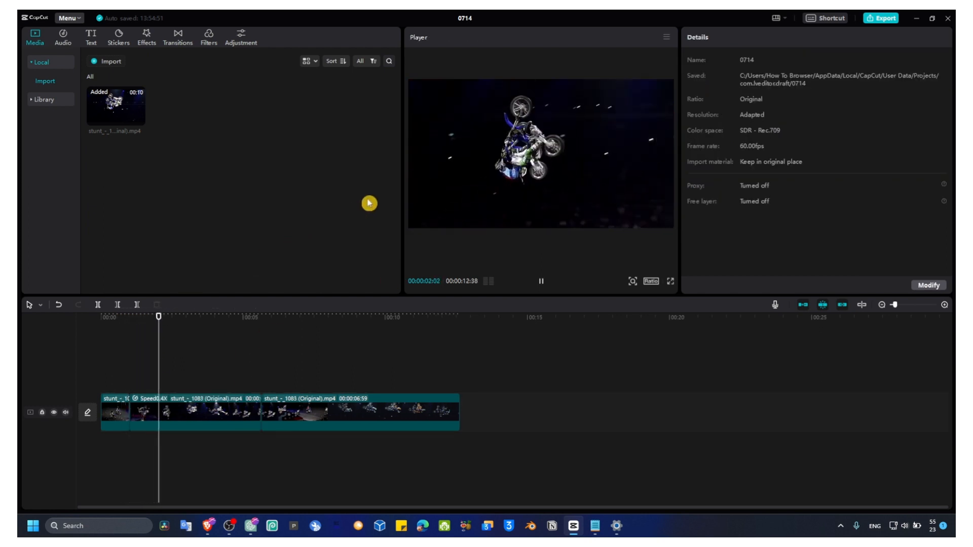
- Choose Optical flow for the middle clip's Smooth slow-mo again and play back the section from just before it
click(232, 400)
click(715, 185)
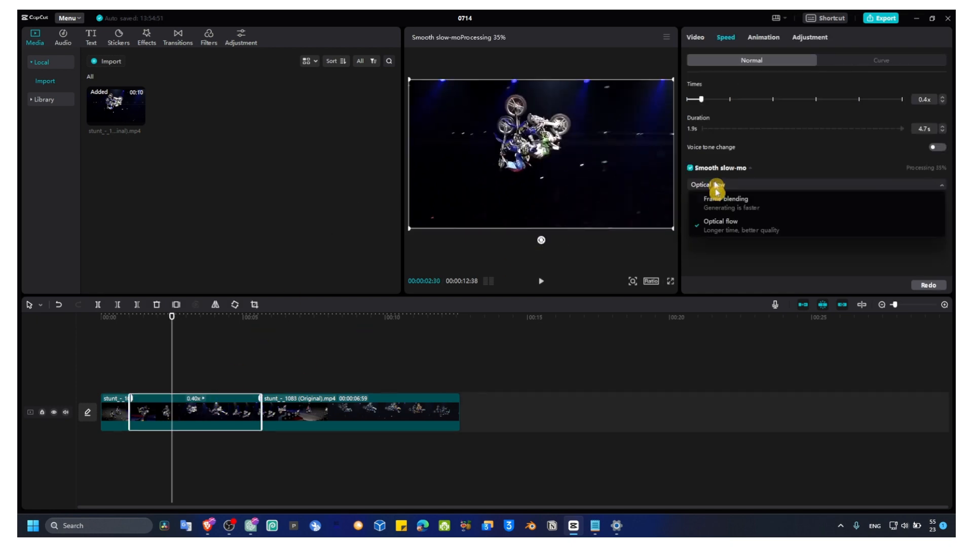
click(721, 231)
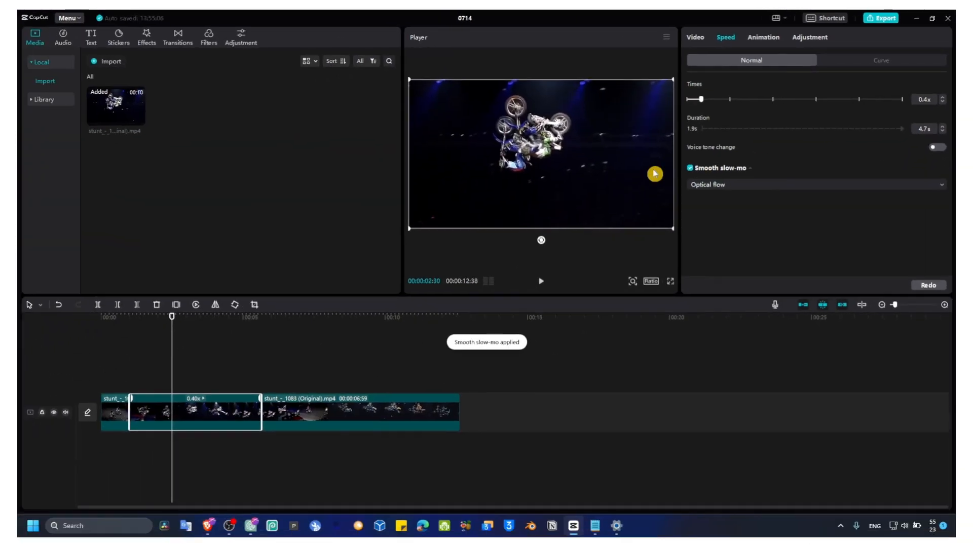
drag(171, 320, 120, 328)
key(space)
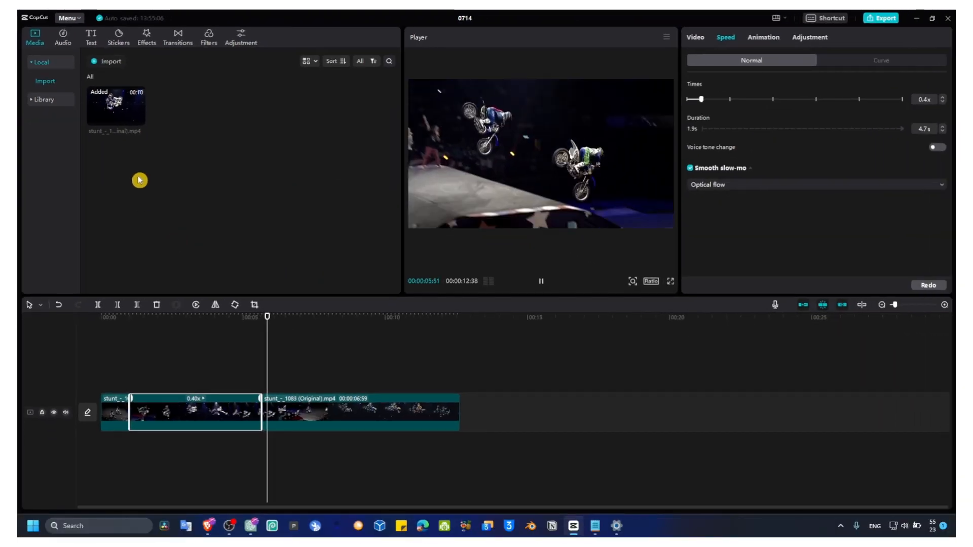
key(space)
click(201, 347)
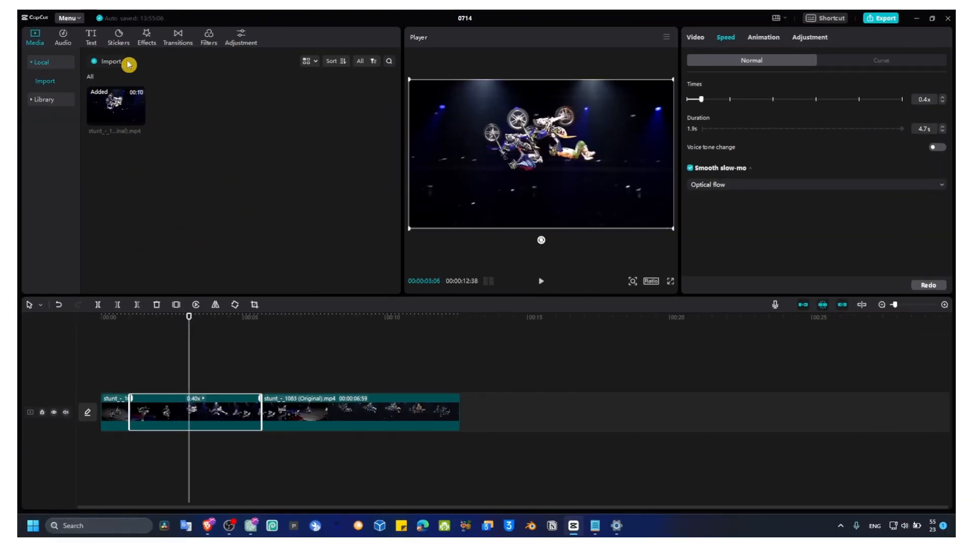
- Browse the video effects categories, including Distortion, Opening & closing, TV, Glitch, Butterflies and Dark, for one that suits the slow-motion section
click(119, 38)
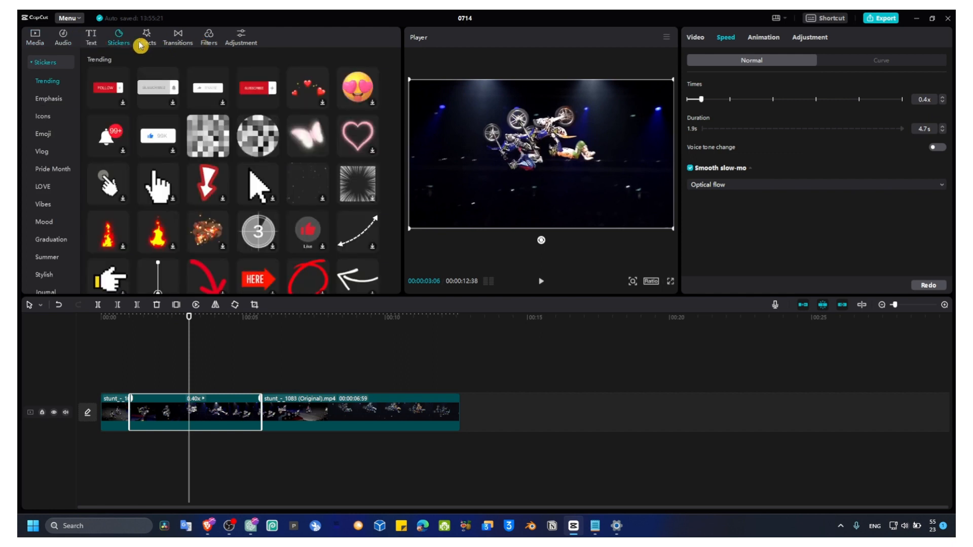
click(141, 44)
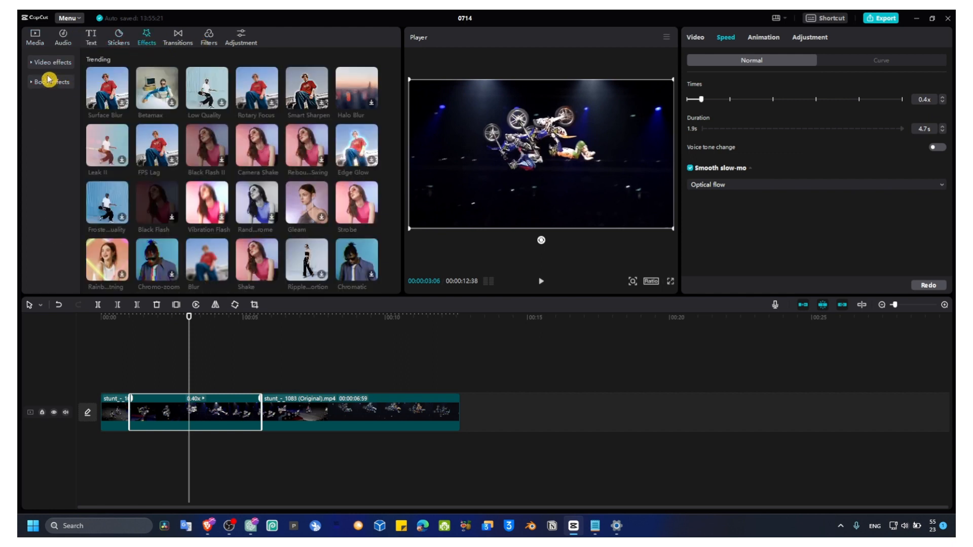
click(36, 64)
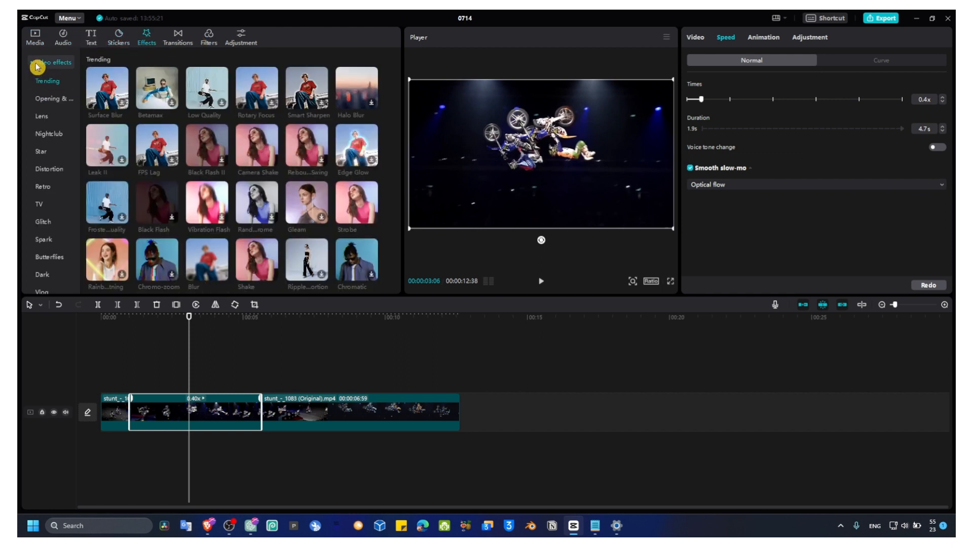
click(50, 169)
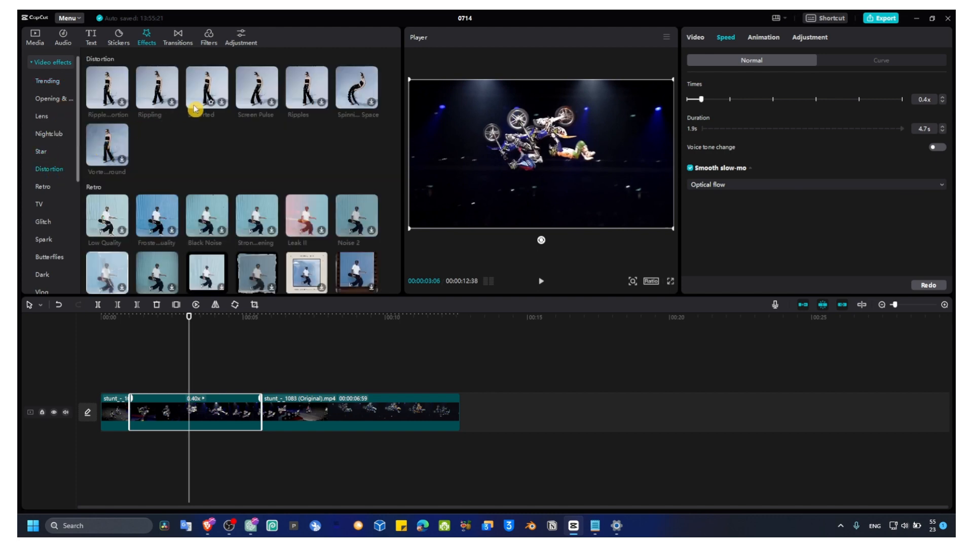
click(55, 90)
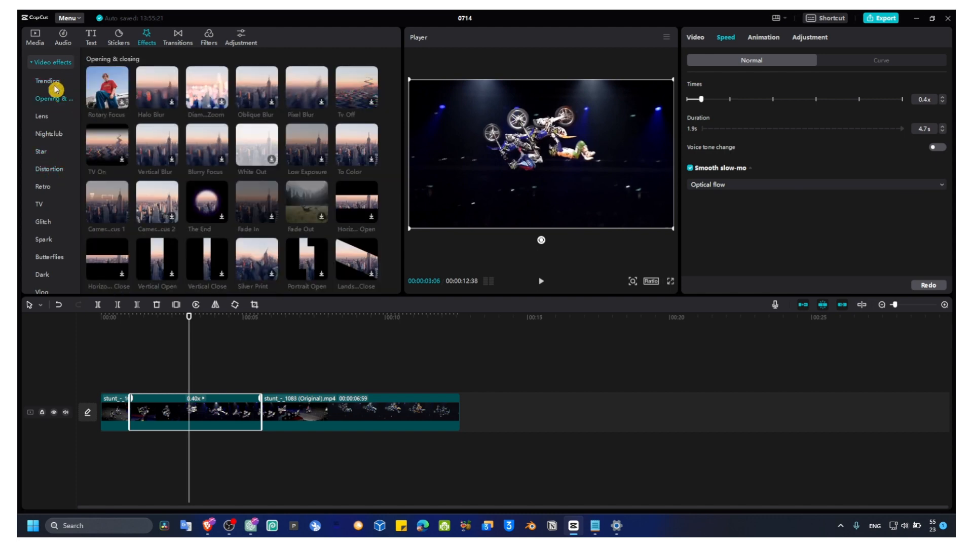
scroll(43, 168, down, 1)
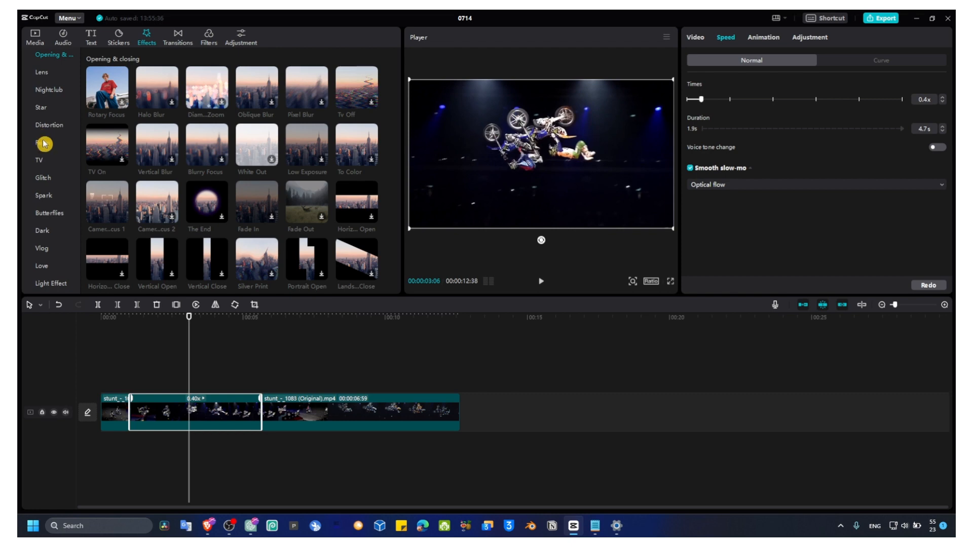
scroll(47, 177, up, 1)
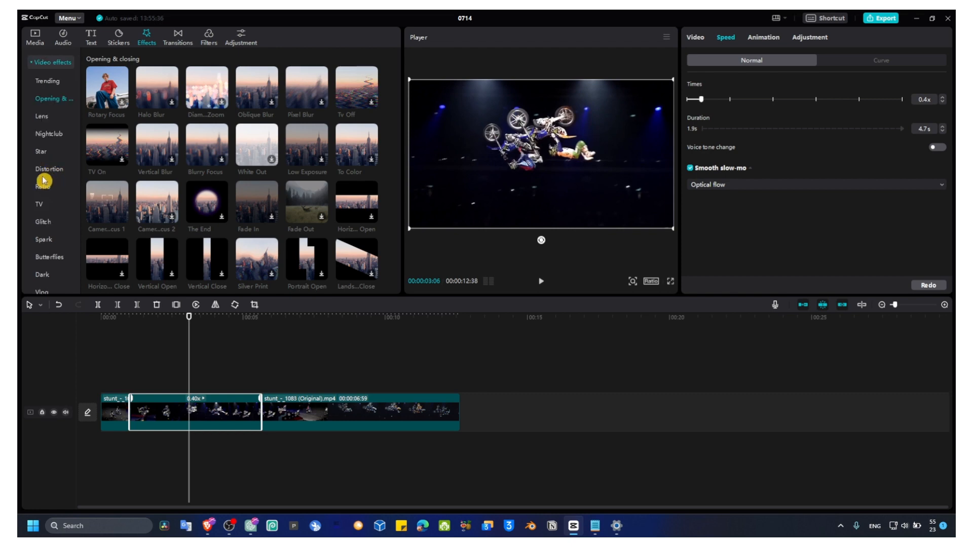
click(42, 187)
click(39, 205)
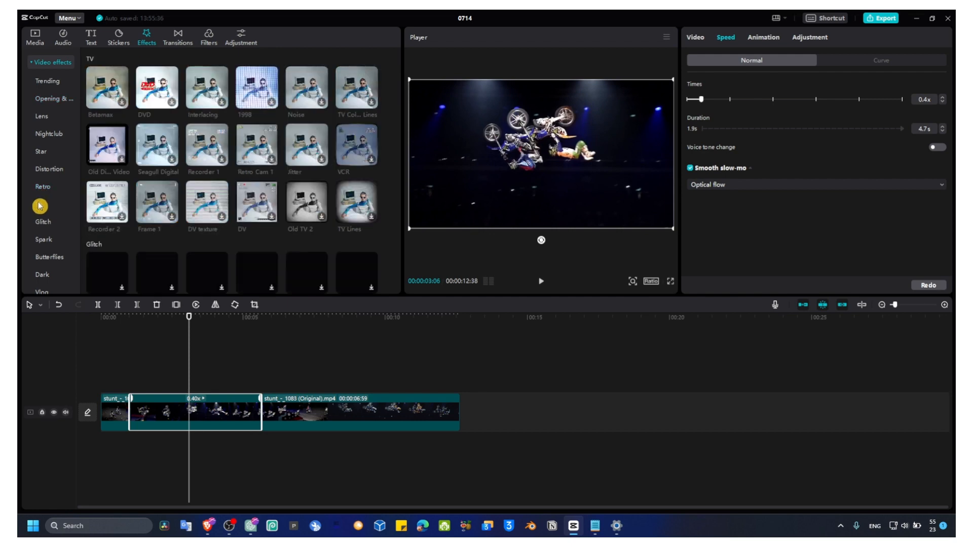
scroll(52, 208, down, 1)
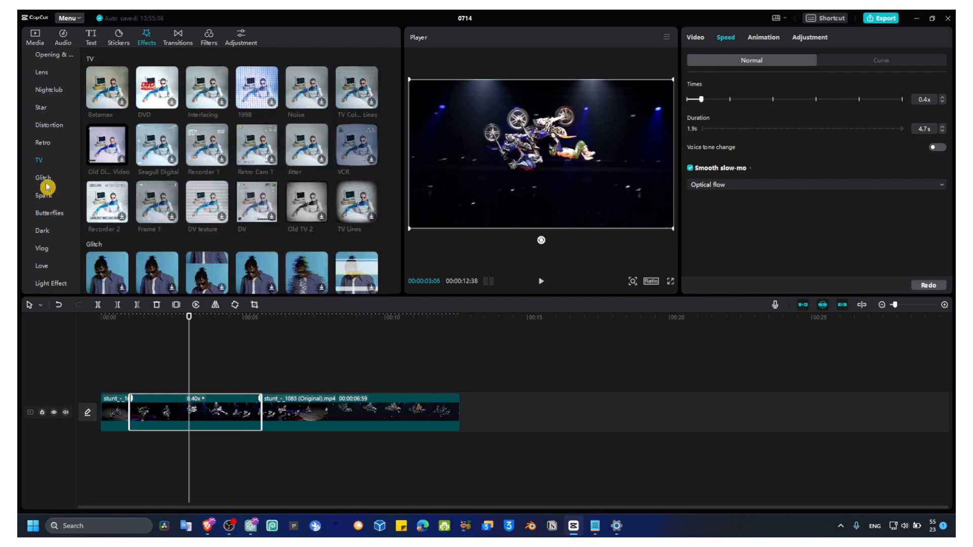
click(47, 185)
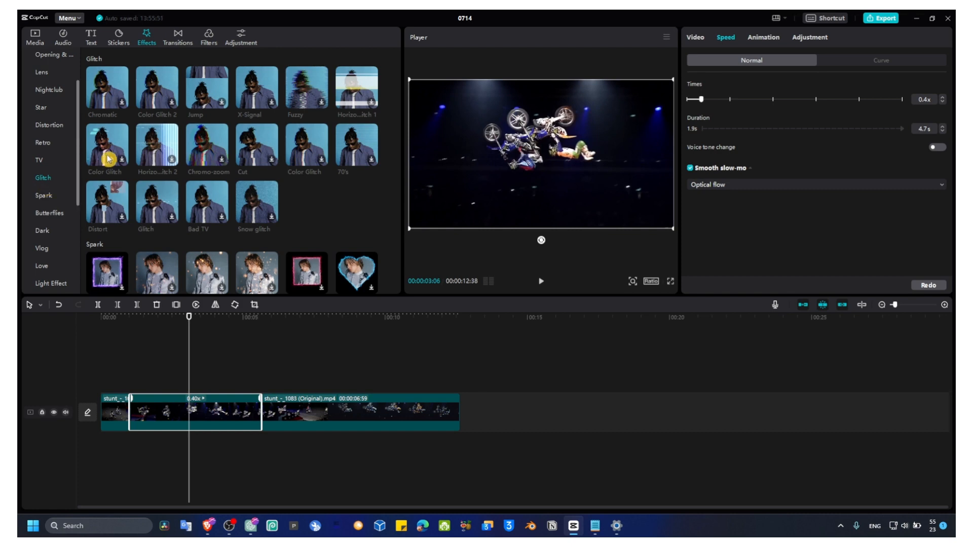
click(43, 197)
click(48, 217)
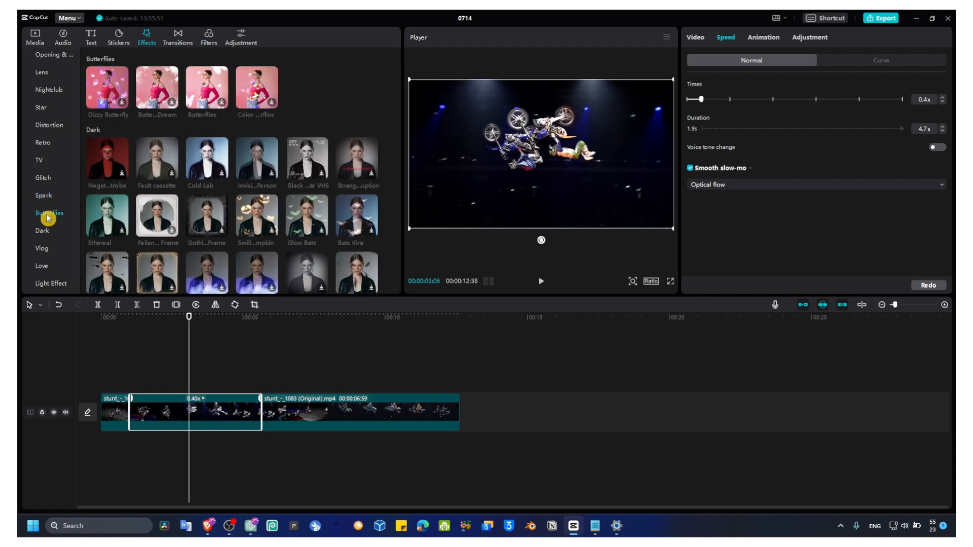
click(42, 233)
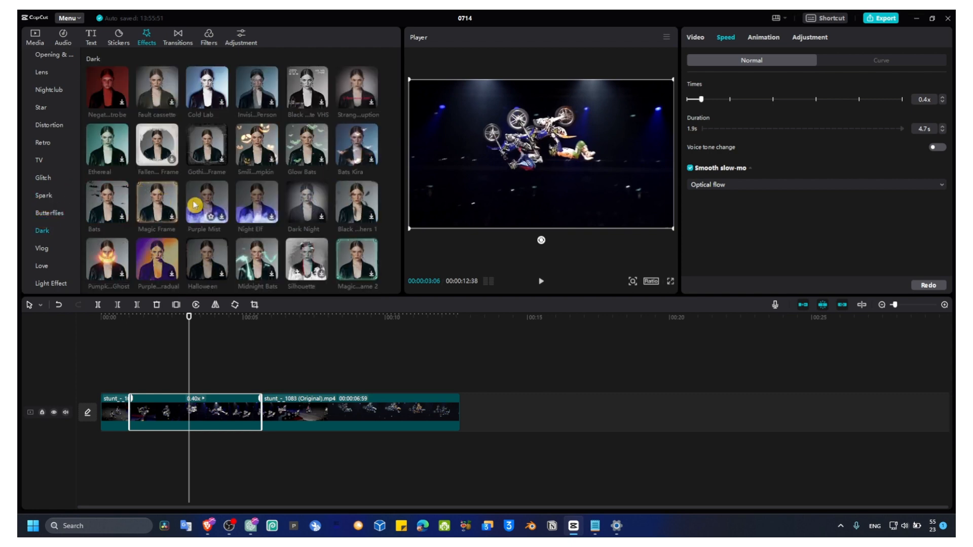
- Add the Negative strobe effect from the Dark category above the slow-motion clip, starting near the clip's beginning
scroll(147, 137, up, 1)
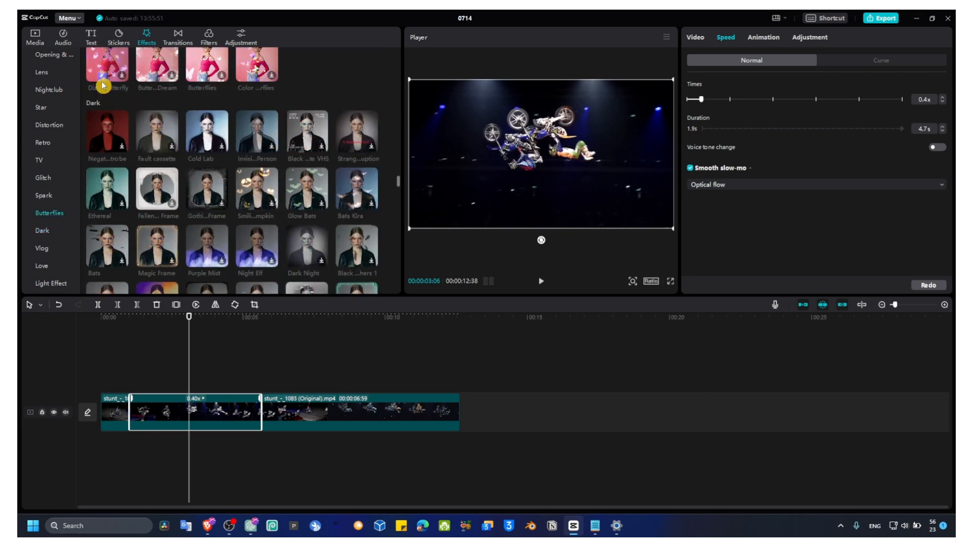
drag(120, 133, 135, 383)
click(210, 384)
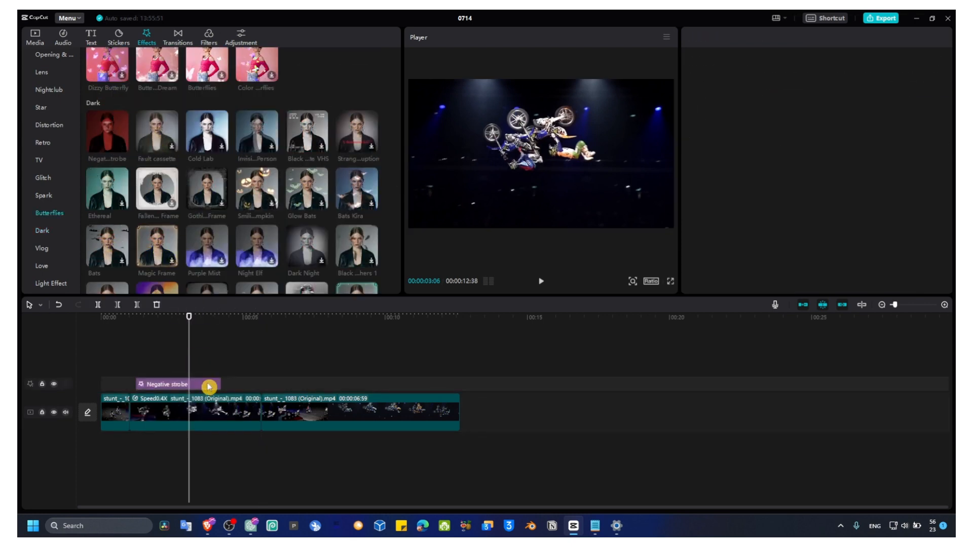
- Shorten the Negative strobe effect to about 1.3 s over the middle of the slow-motion clip and play back the section
drag(205, 385, 225, 386)
drag(209, 388, 196, 391)
drag(189, 327, 127, 338)
key(space)
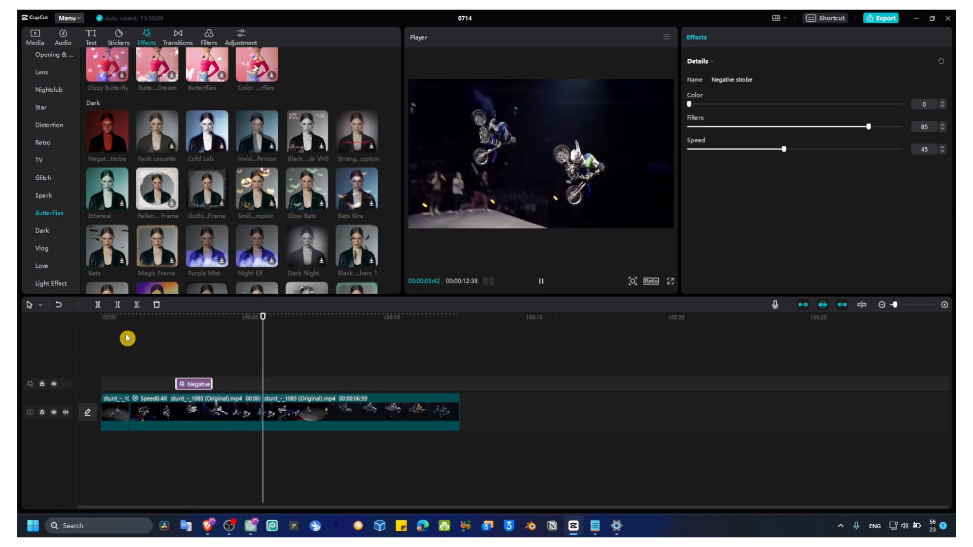
key(space)
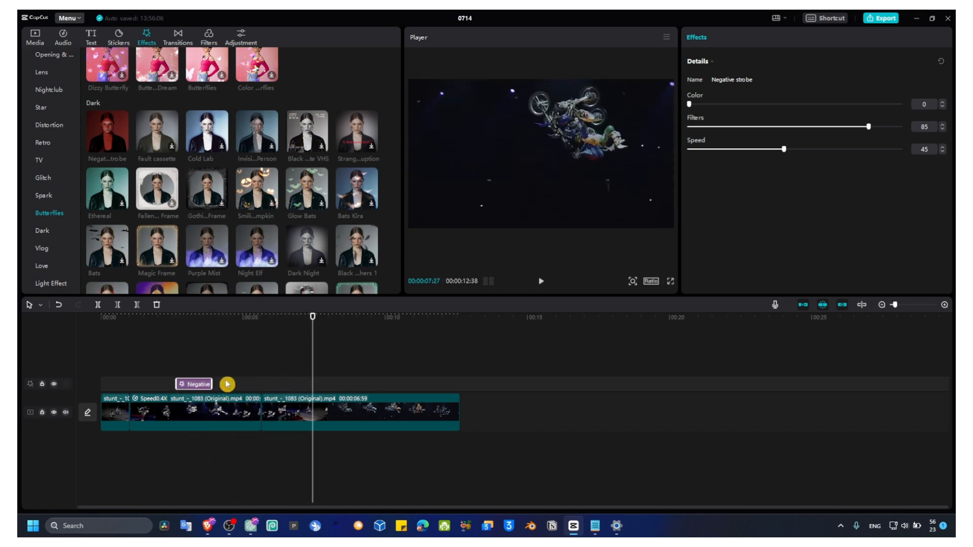
- Glance at the Retro video effects, and add the Stretch transition between the slow-motion clip and the last clip
scroll(216, 232, down, 1)
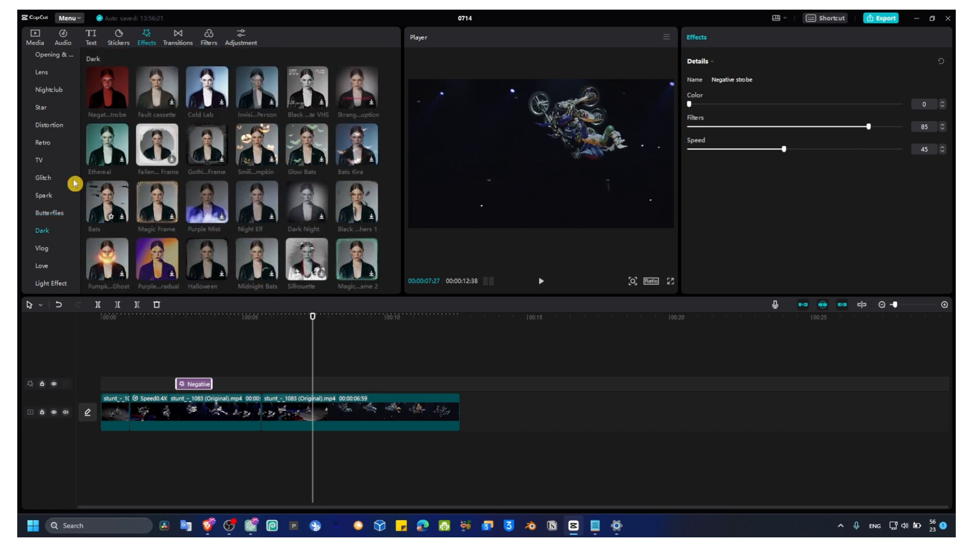
click(43, 147)
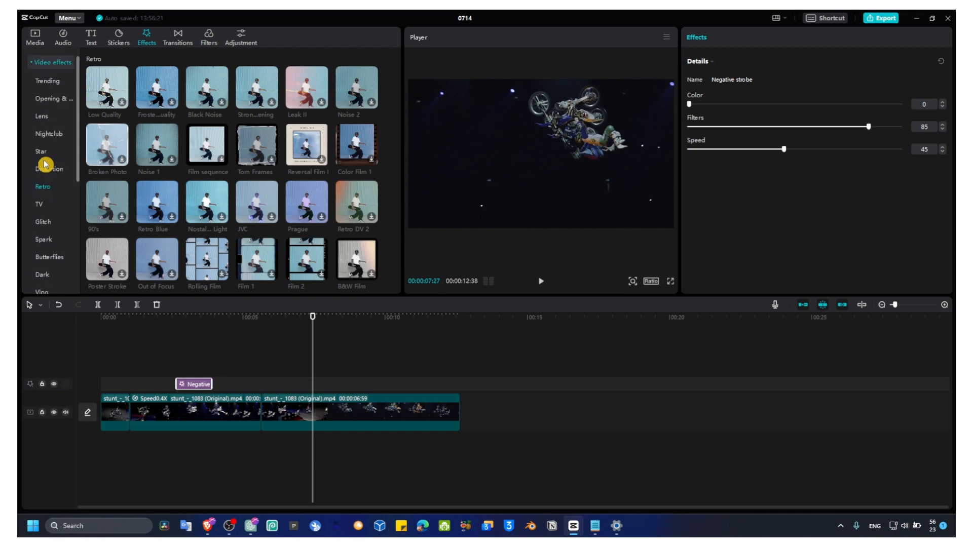
click(184, 38)
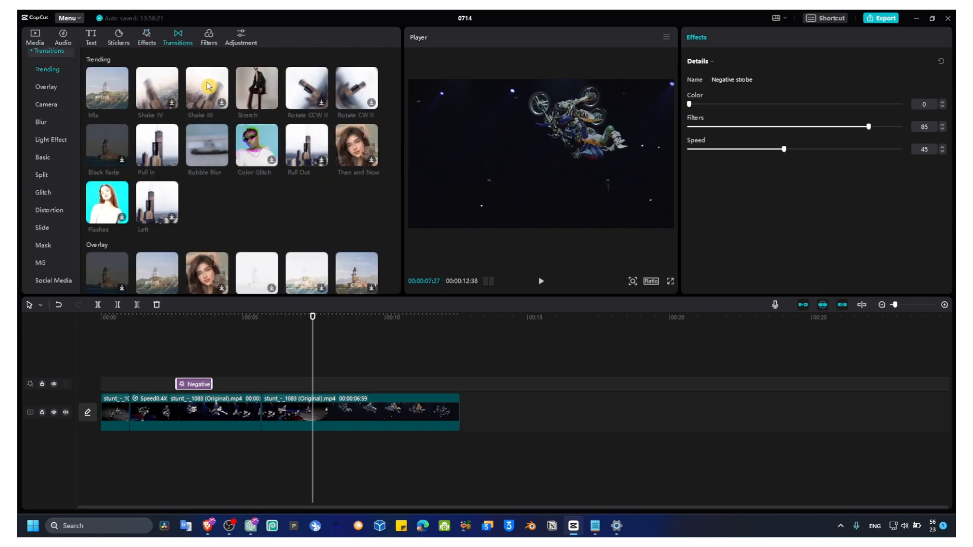
drag(256, 93, 249, 412)
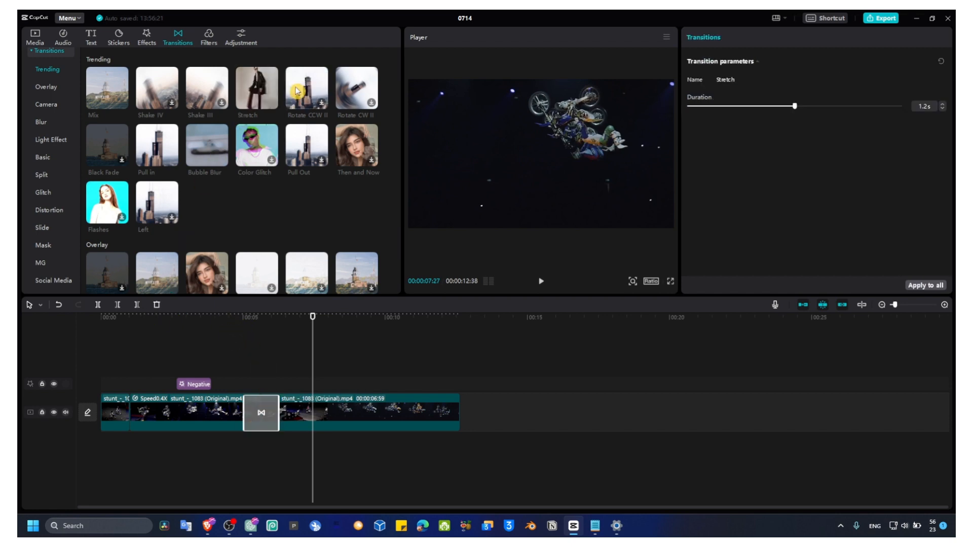
- Try the Pull Out transition between the first clip and the slow-motion clip, play it back, and undo it
drag(311, 141, 130, 412)
click(129, 319)
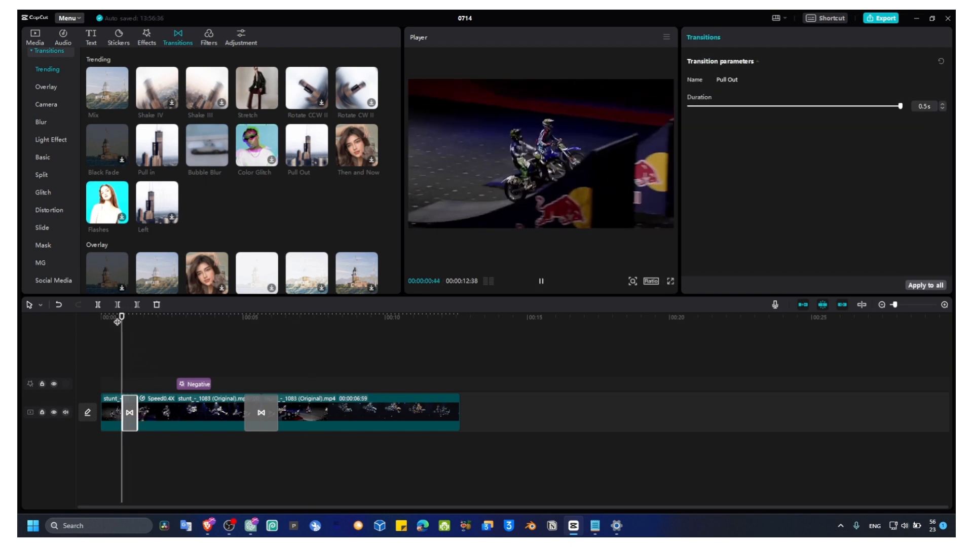
click(120, 320)
key(space)
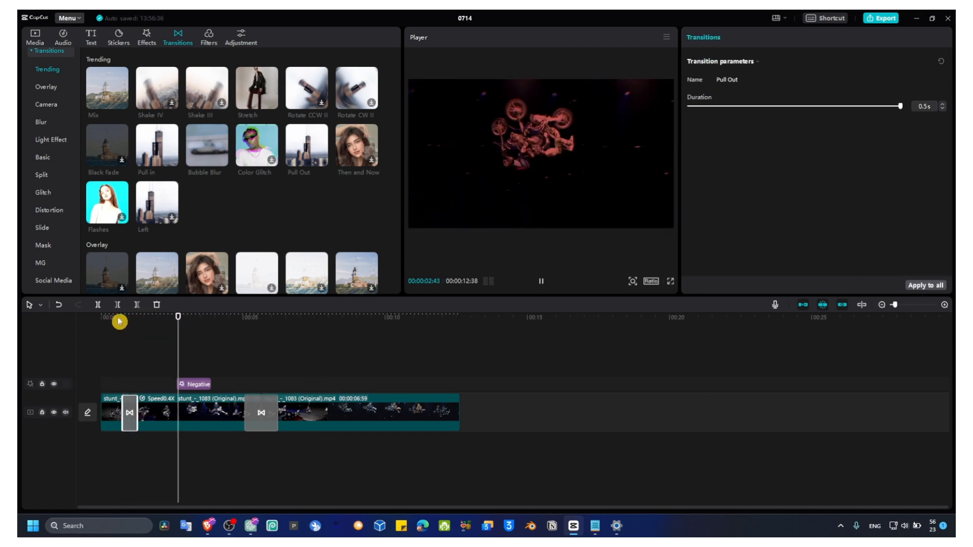
key(space)
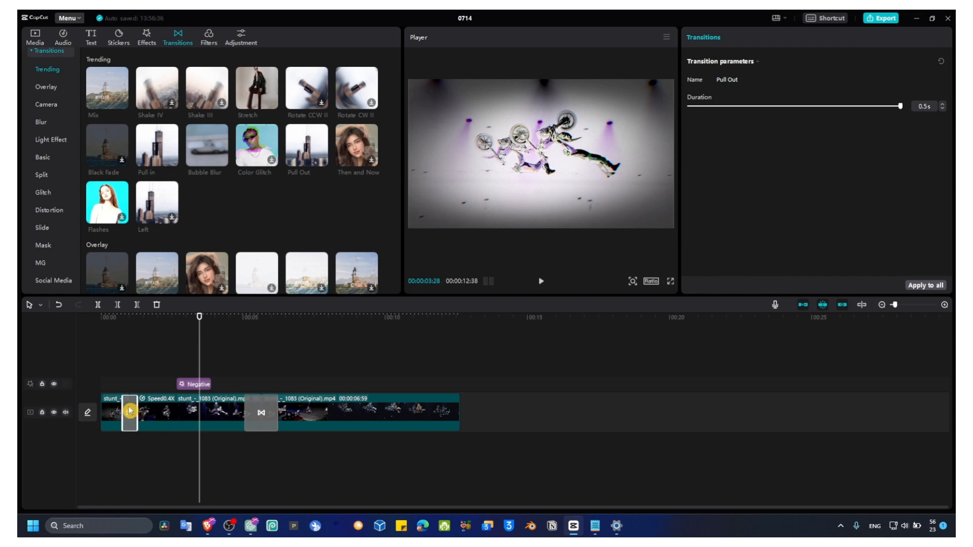
key(ctrl+z)
- Split the slow-motion clip at 00:00:03:15, add the Stretch transition at the new cut, and play back the section
click(190, 413)
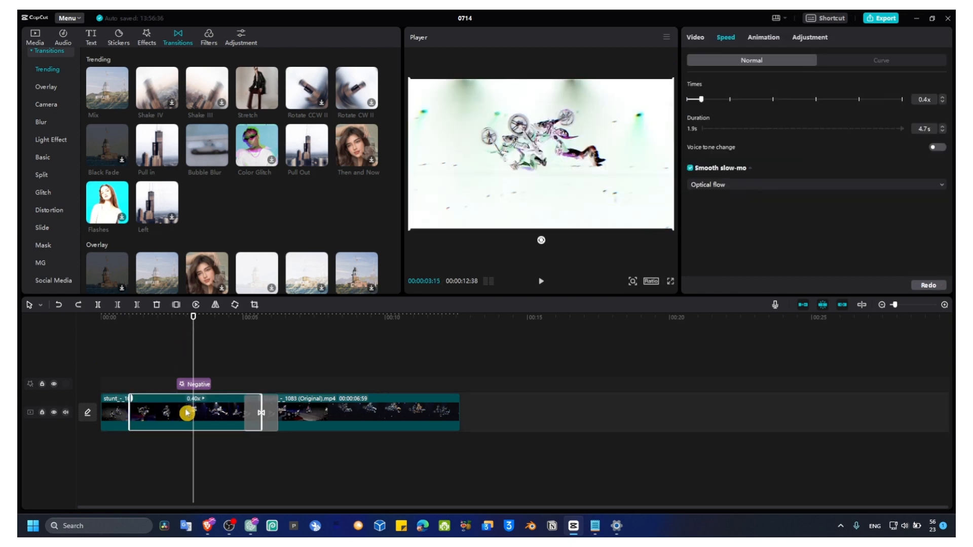
drag(246, 97, 187, 410)
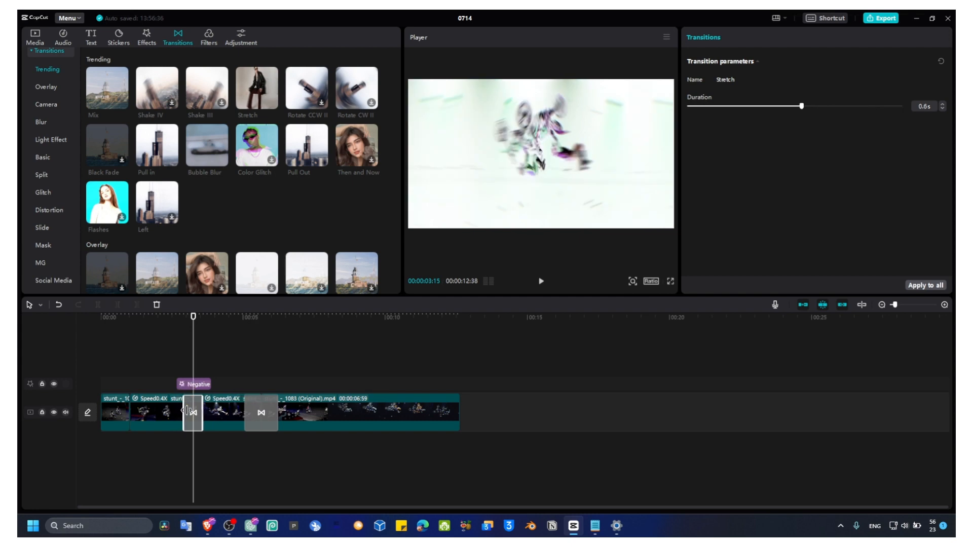
click(127, 318)
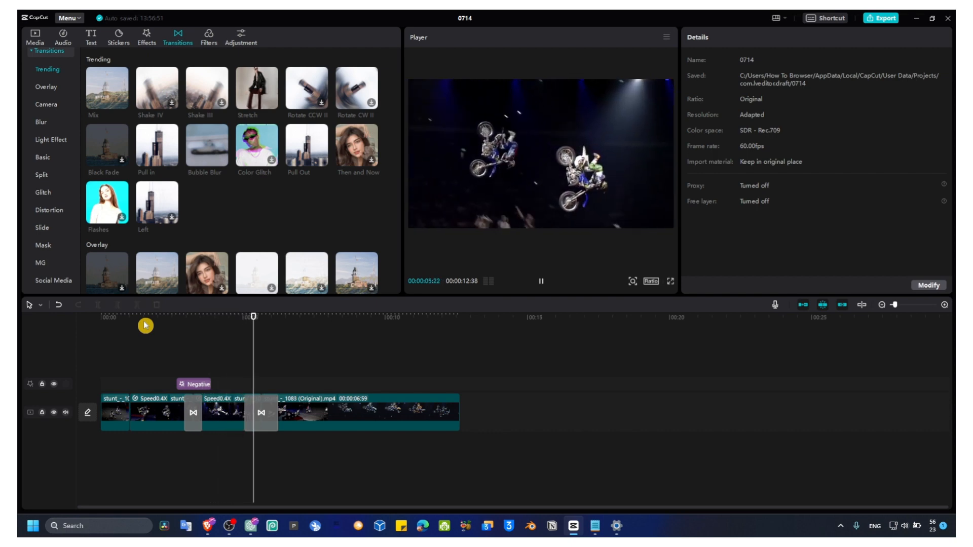
key(space)
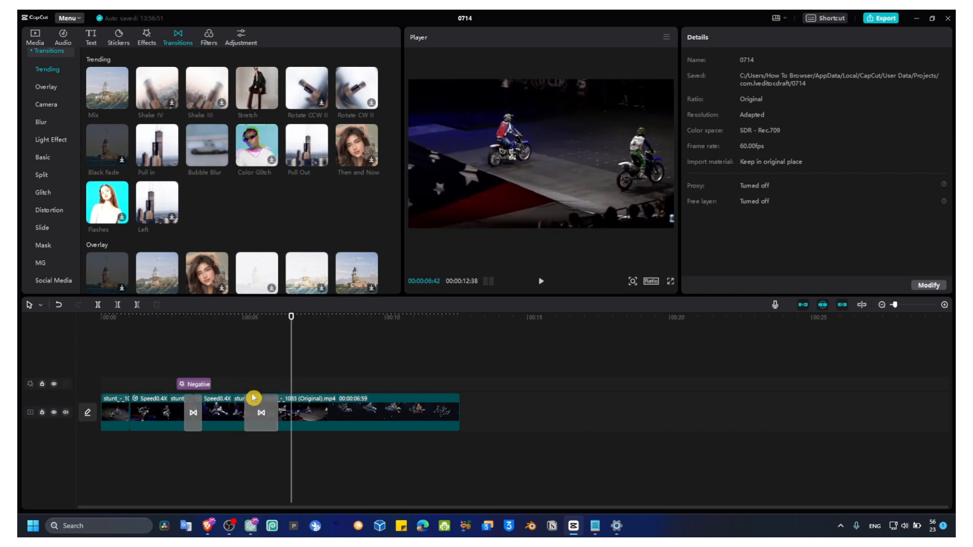
- Scale the last clip down to 87%, give it a white color canvas background, and play the video from near the start
click(347, 407)
drag(677, 236, 664, 224)
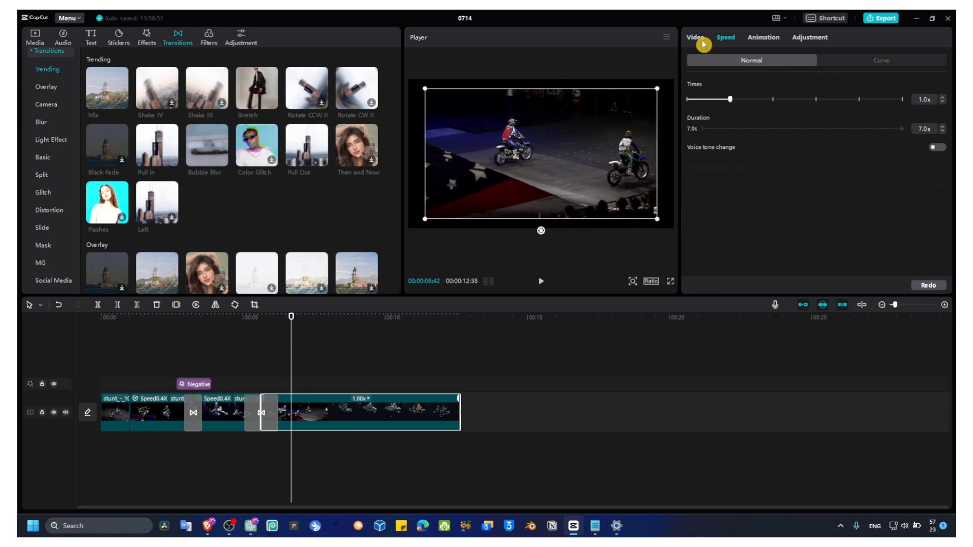
click(703, 41)
click(720, 279)
click(723, 312)
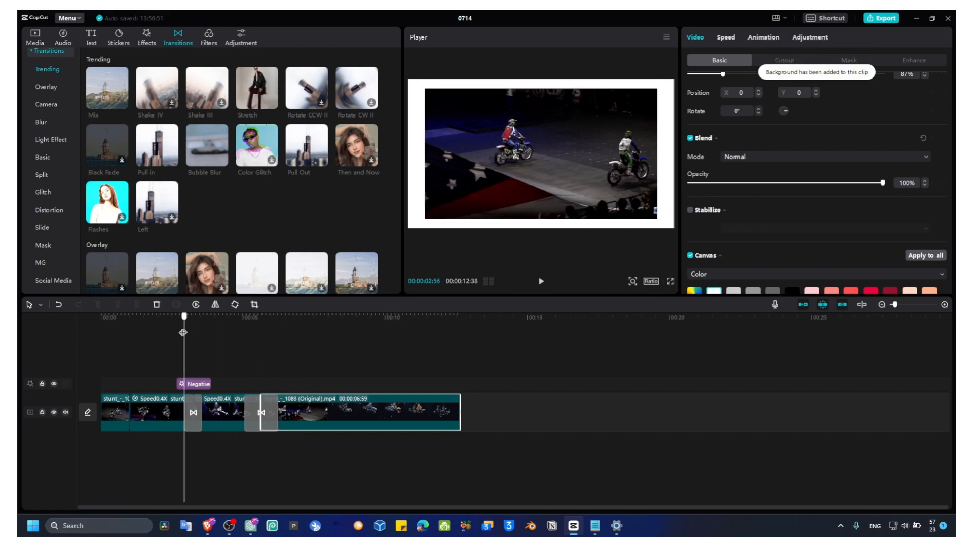
drag(183, 332, 111, 338)
key(space)
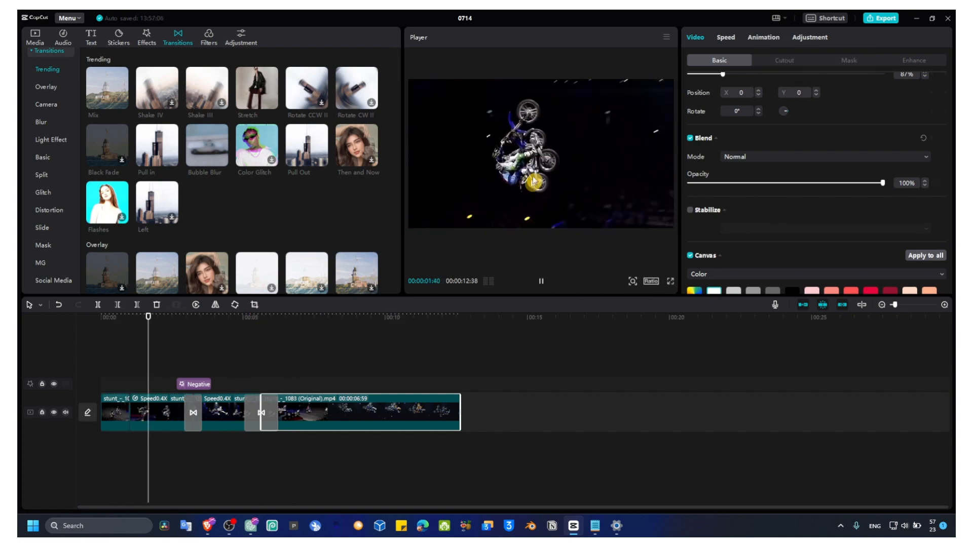